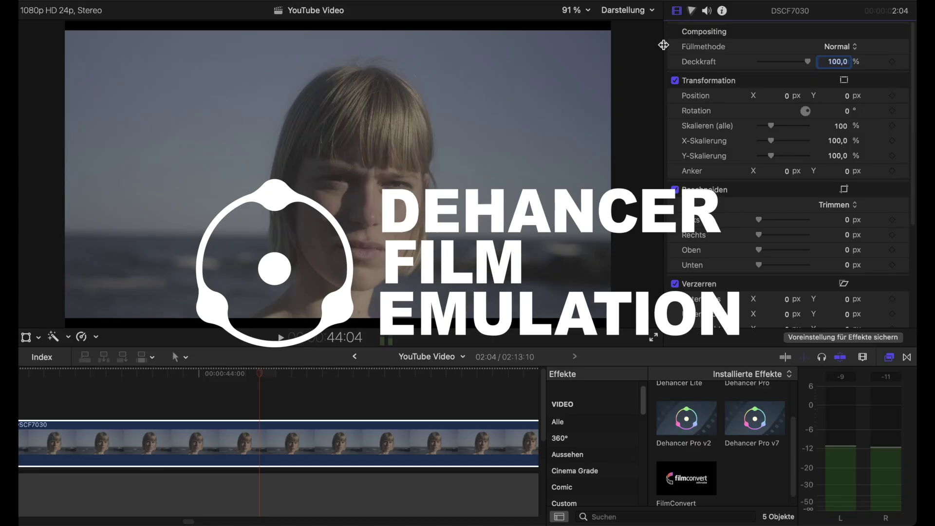
# - Enter 350 for both the Left and Right crop values of the beach portrait
pyautogui.click(848, 222)
pyautogui.write('350')
pyautogui.press('Return')
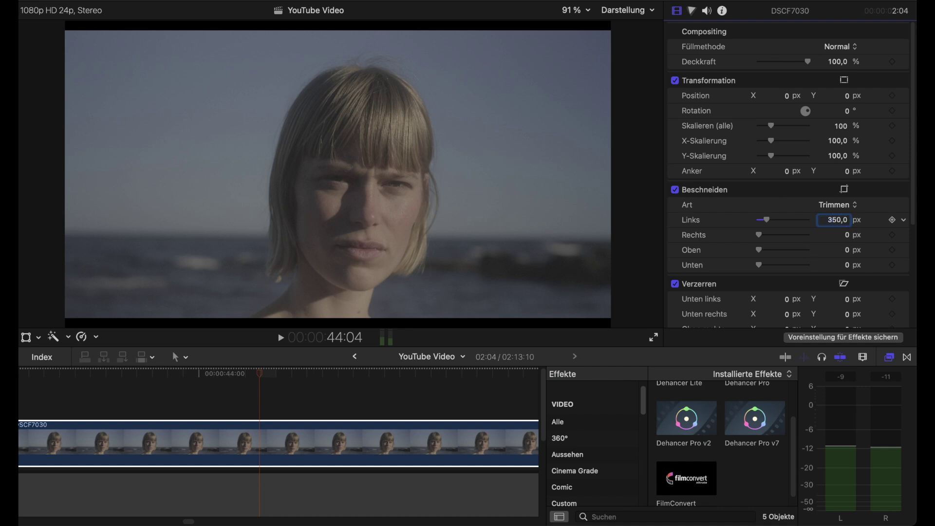
pyautogui.click(845, 235)
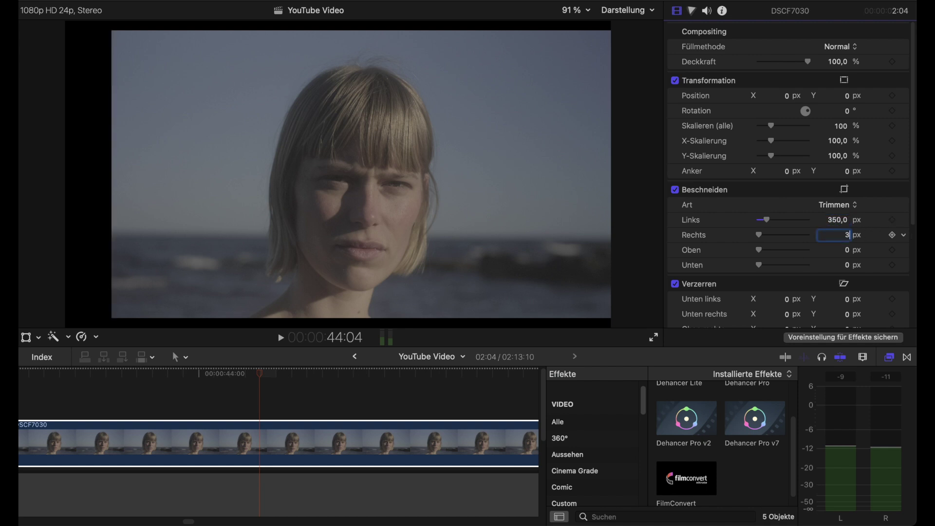
pyautogui.press('Return')
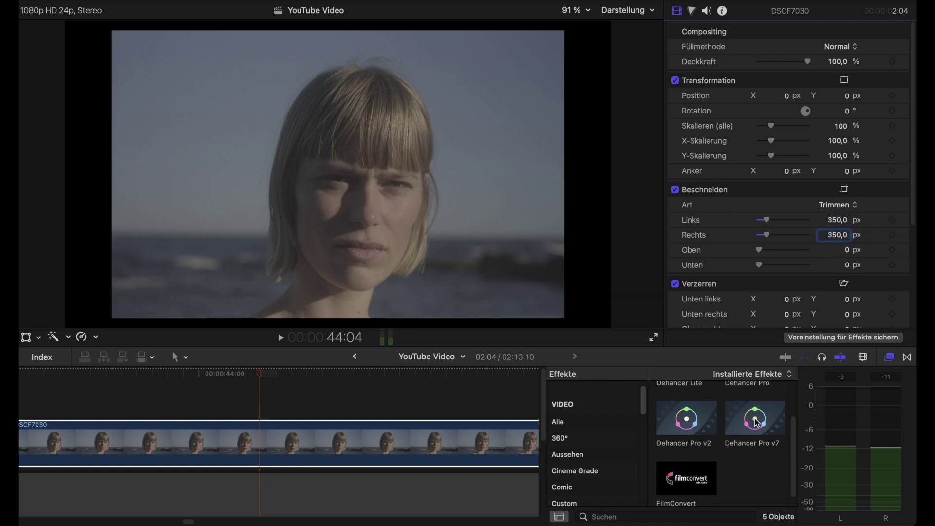
# - Apply Dehancer Pro v7 to the portrait and uncheck its Film, Print and Film Grain stages
pyautogui.moveTo(757, 422); pyautogui.dragTo(422, 437)
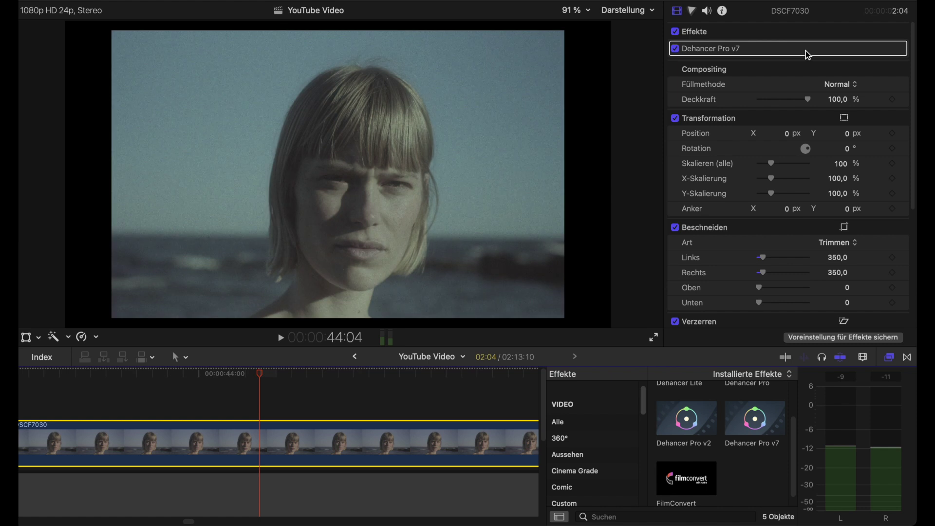
pyautogui.click(807, 50)
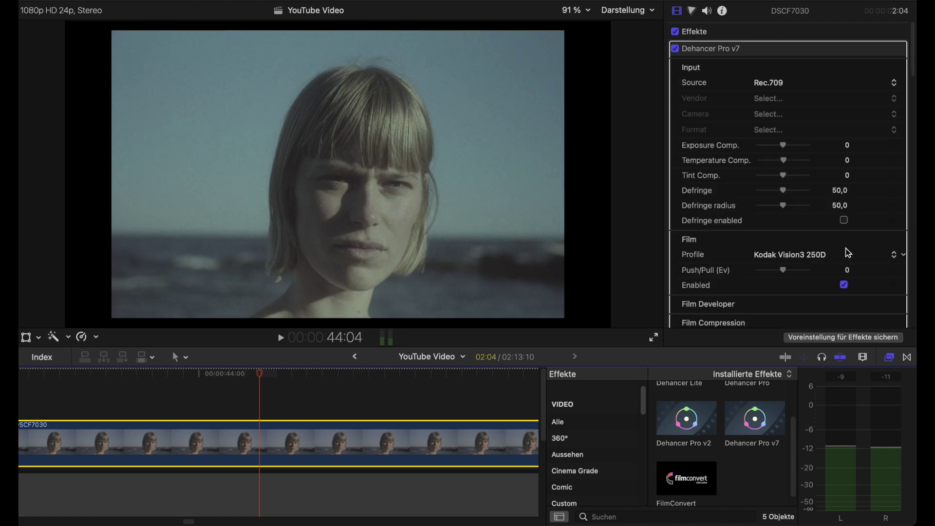
pyautogui.click(845, 286)
pyautogui.scroll(-5, 848, 244)
pyautogui.click(844, 187)
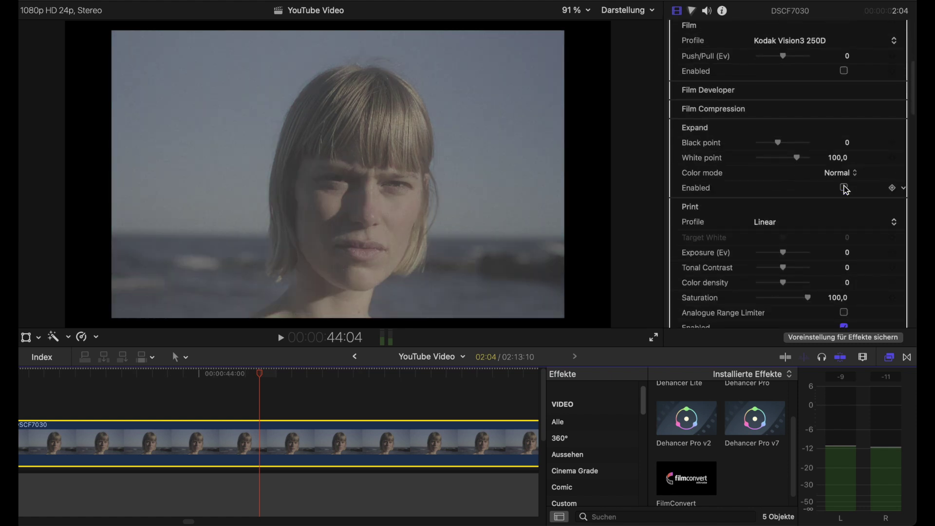
pyautogui.scroll(-4, 848, 165)
pyautogui.click(844, 220)
pyautogui.scroll(-5, 847, 224)
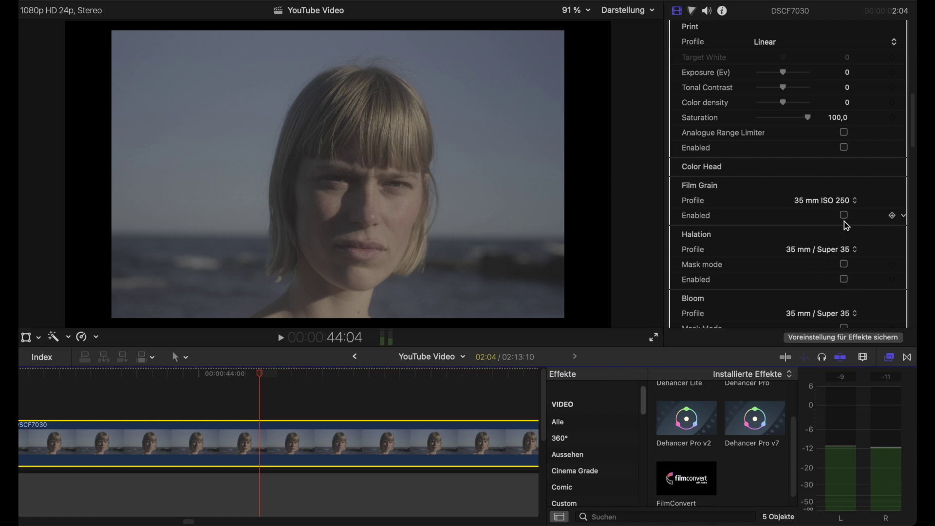
pyautogui.scroll(-1, 847, 225)
pyautogui.scroll(15, 846, 268)
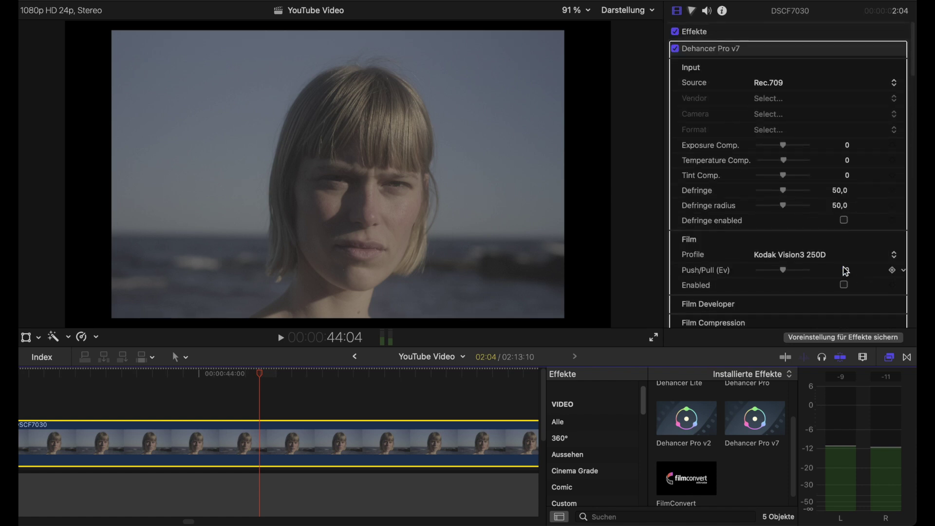
pyautogui.scroll(-1, 845, 269)
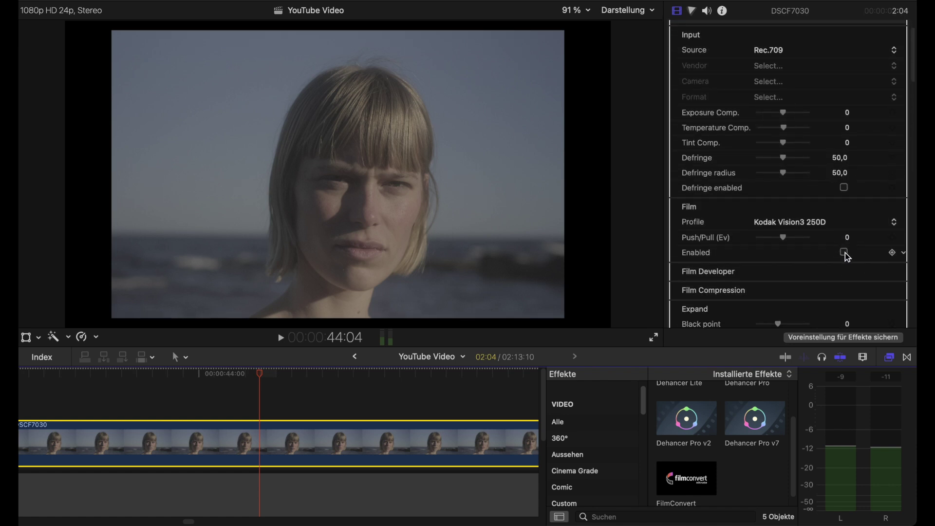
# - Re-enable Film and audition Kodak Portra 400, Kodak Gold 200 and Fujicolor Superia 1600
pyautogui.click(845, 252)
pyautogui.click(804, 224)
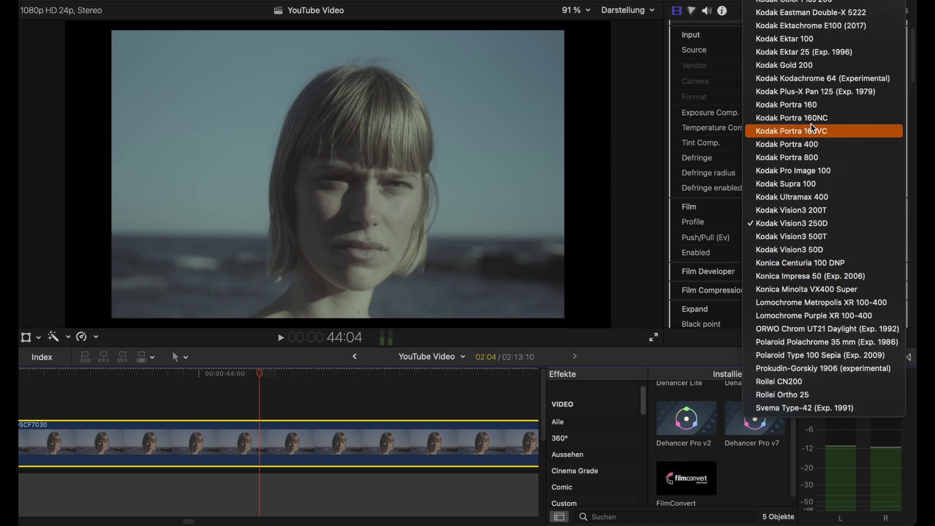
pyautogui.click(822, 144)
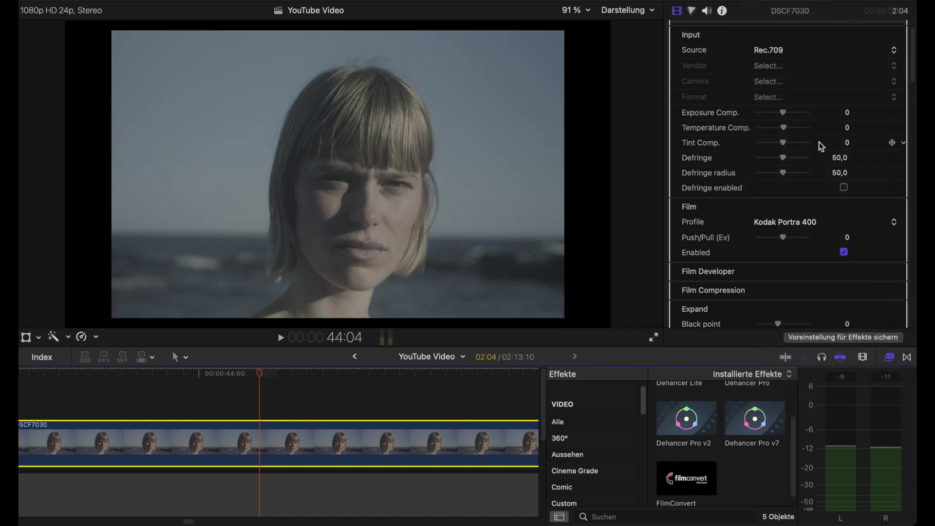
pyautogui.click(811, 224)
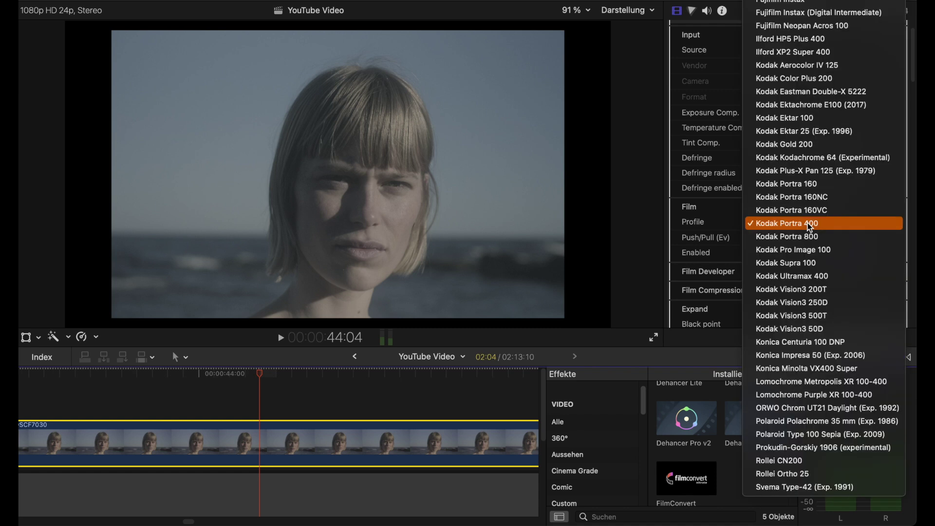
pyautogui.click(802, 144)
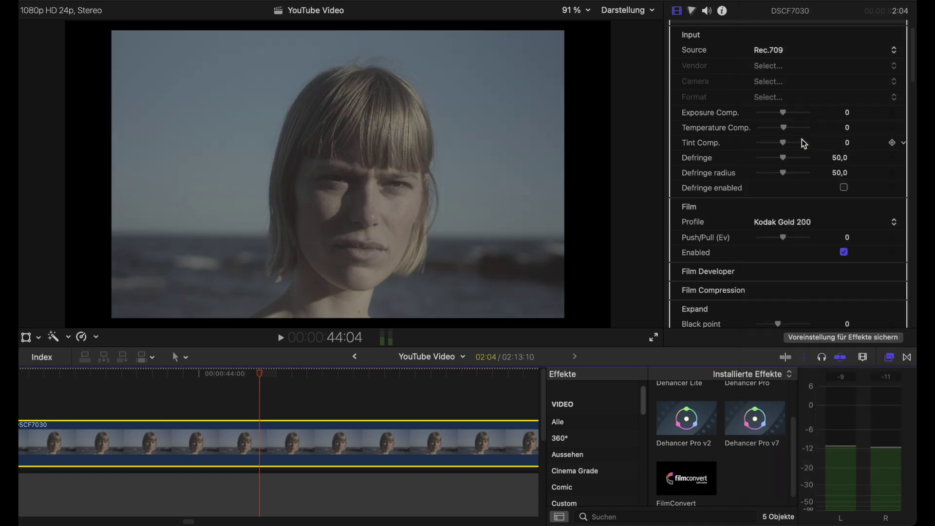
pyautogui.click(802, 222)
pyautogui.scroll(1, 800, 205)
pyautogui.click(802, 74)
# - Try Fujicolor Pro 400H, Fujifilm Instax and Kodak Ektar 100, then settle on Cinestill 50D
pyautogui.click(822, 223)
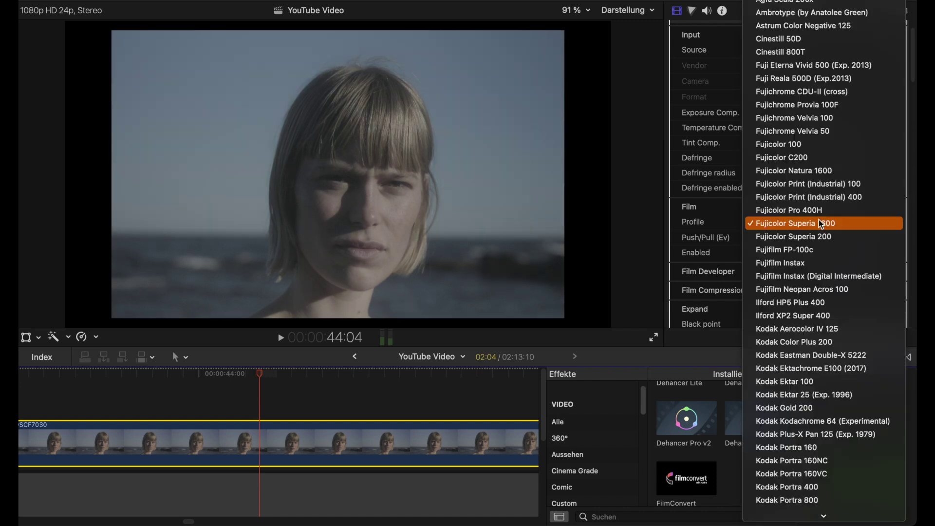
pyautogui.click(821, 210)
pyautogui.click(814, 223)
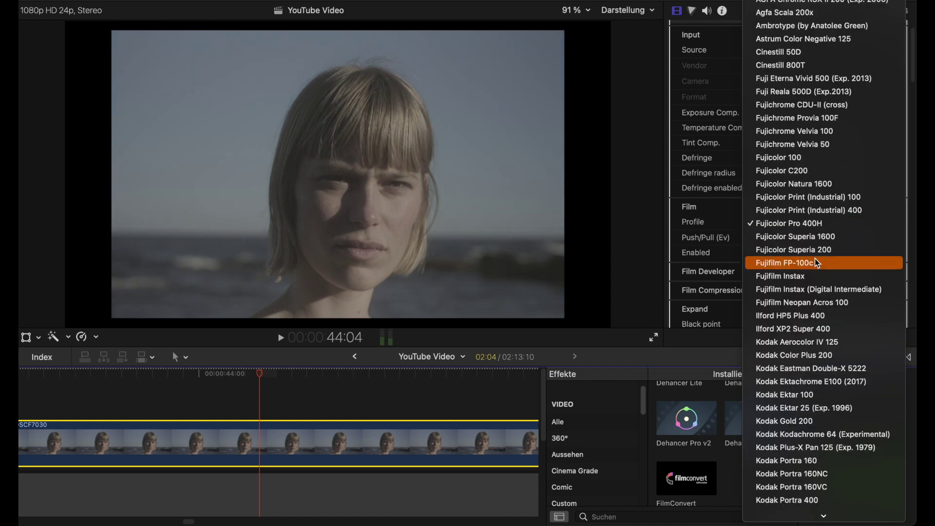
pyautogui.click(818, 276)
pyautogui.click(809, 222)
pyautogui.click(802, 285)
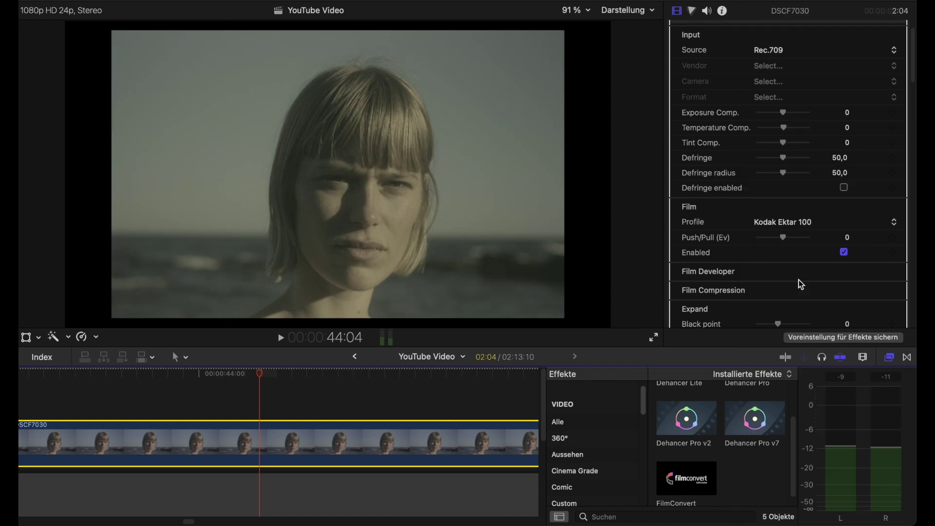
pyautogui.click(797, 223)
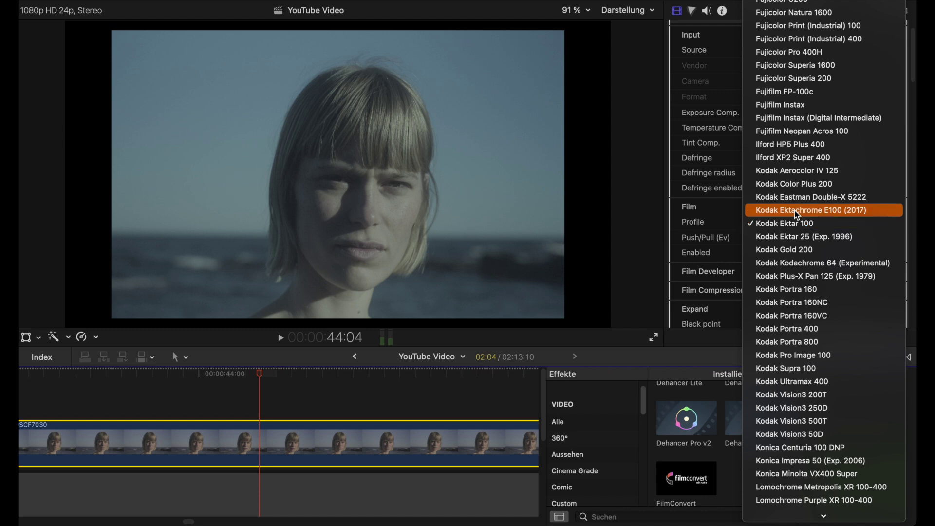
pyautogui.scroll(5, 795, 146)
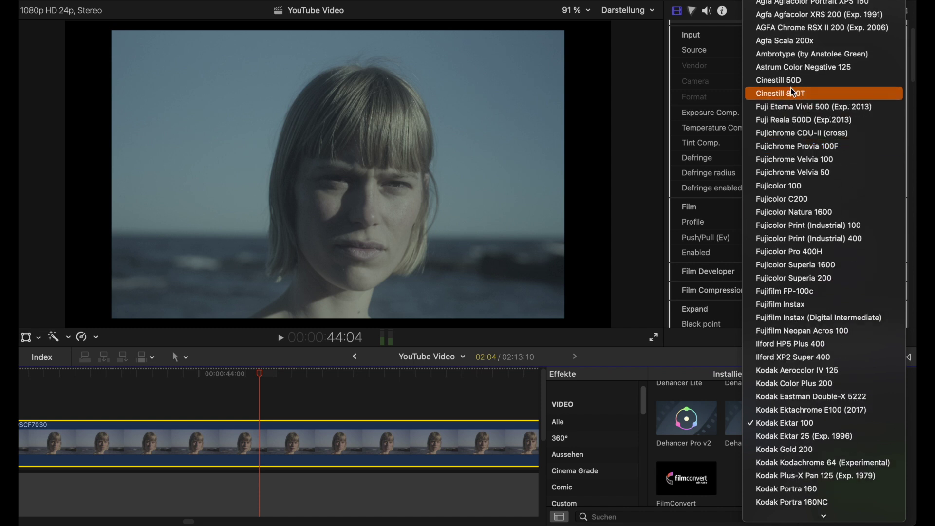
pyautogui.click(794, 84)
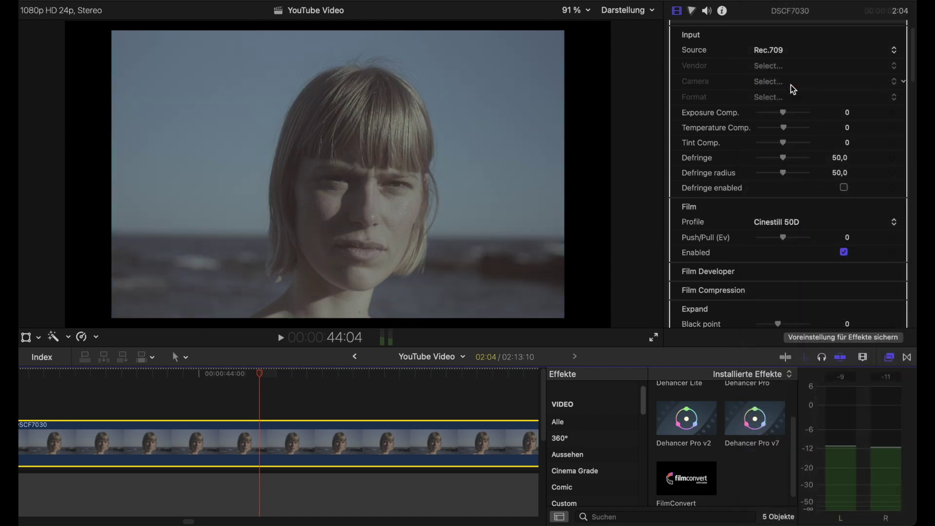
pyautogui.scroll(-3, 820, 194)
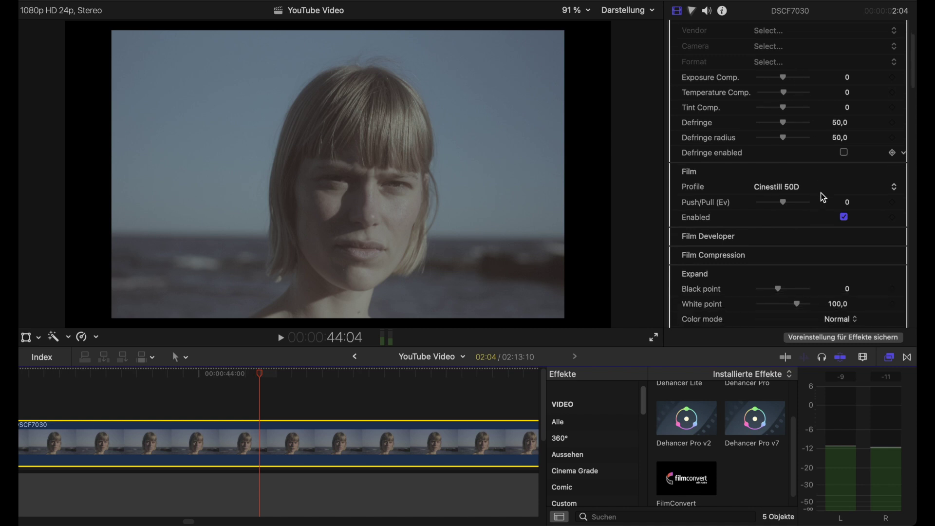
pyautogui.scroll(-10, 810, 231)
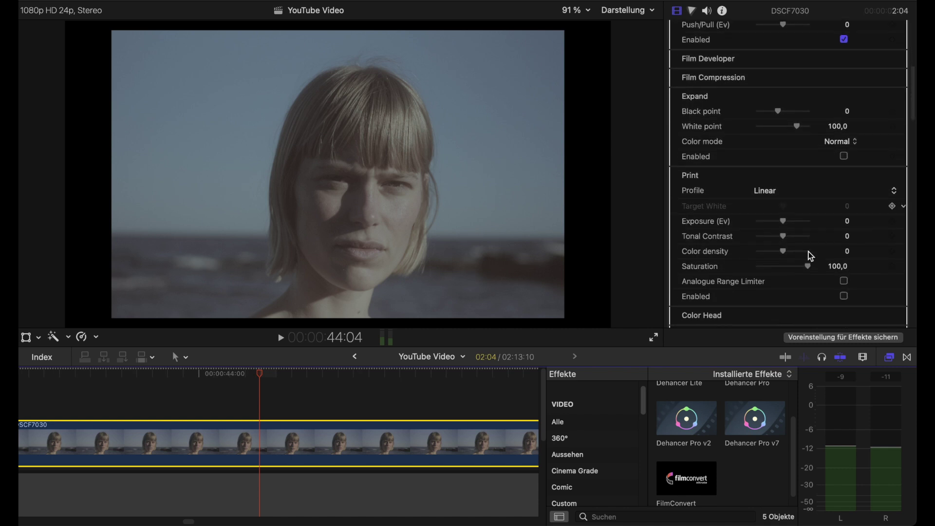
# - View the portrait at 100% and set film grain to a Custom profile with Amount 15
pyautogui.scroll(-2, 812, 256)
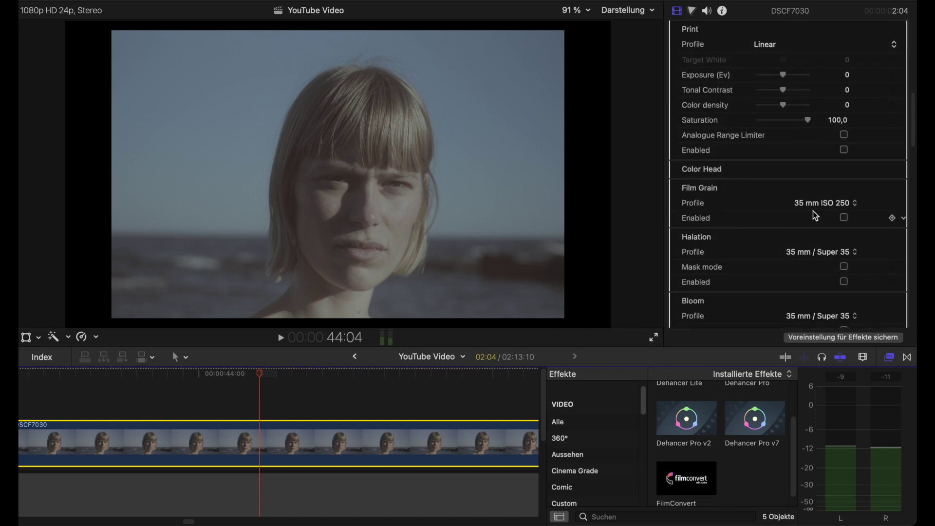
pyautogui.click(579, 7)
pyautogui.click(592, 86)
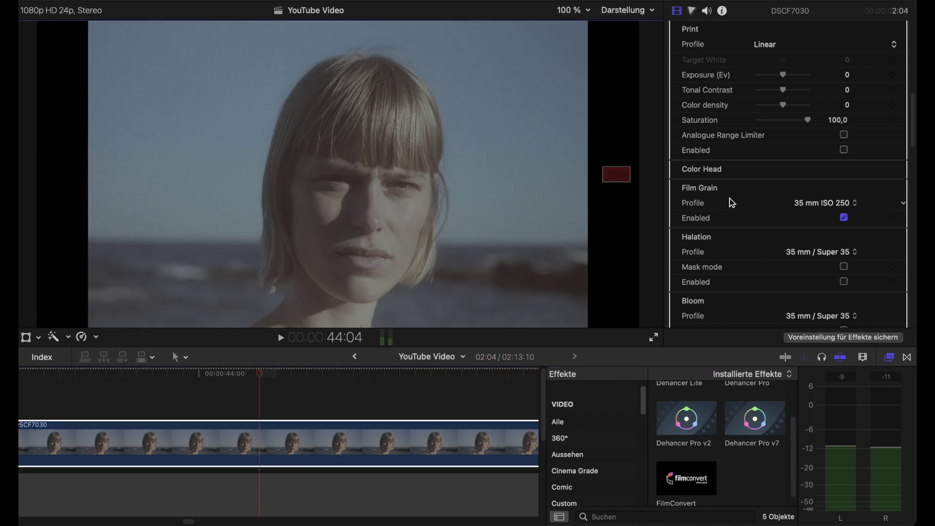
pyautogui.click(827, 203)
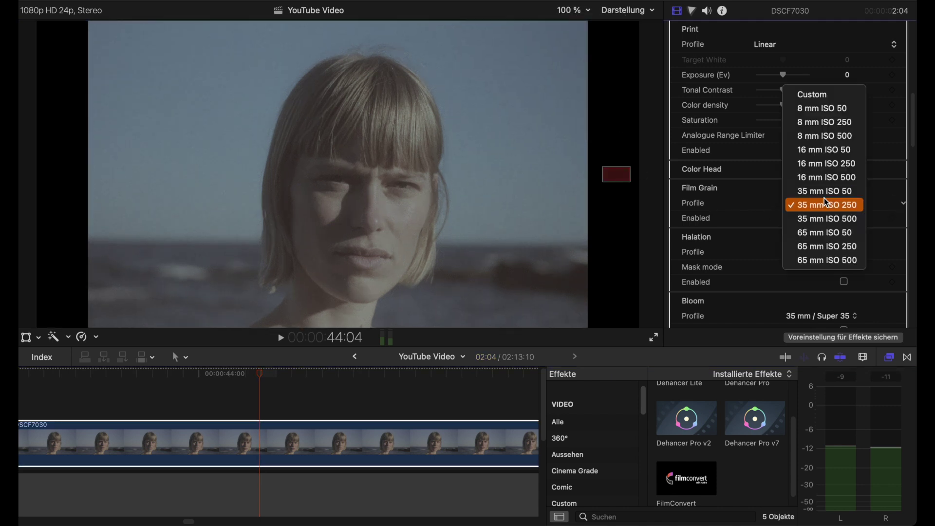
pyautogui.click(825, 192)
pyautogui.click(826, 202)
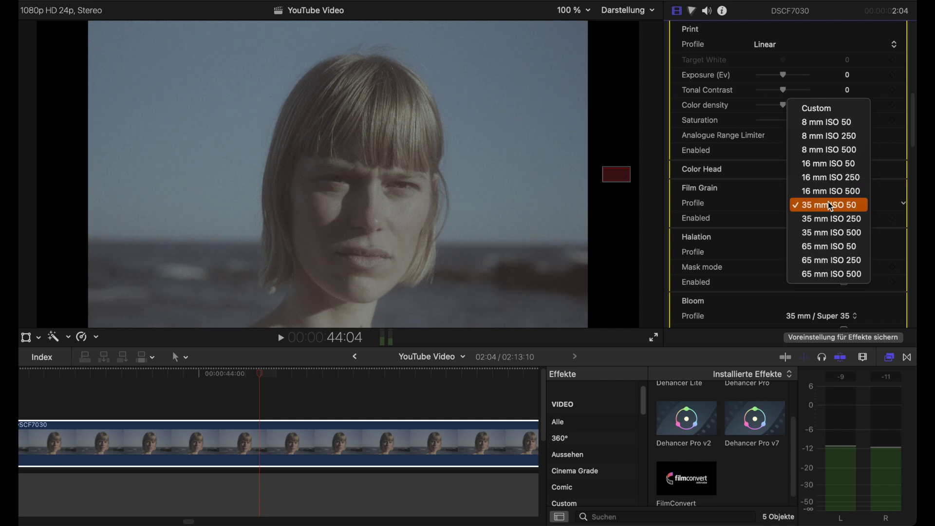
pyautogui.click(823, 116)
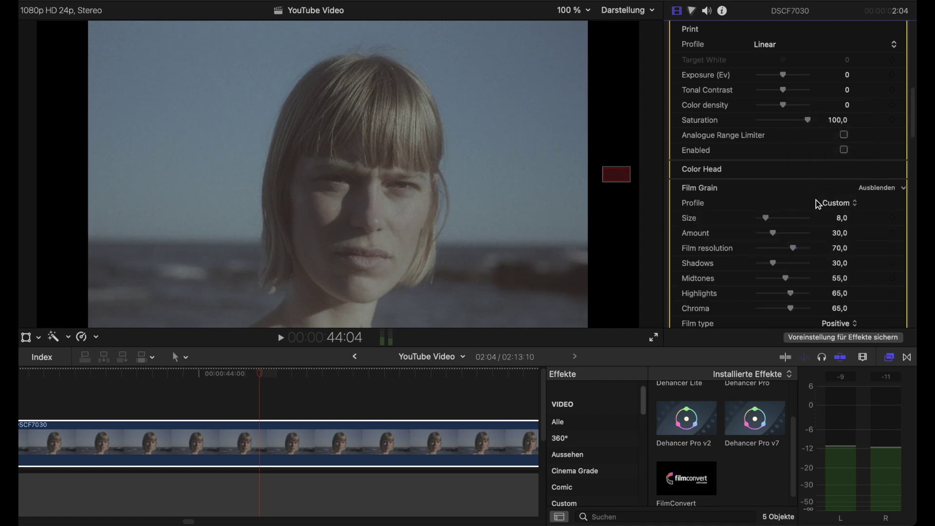
pyautogui.moveTo(770, 236); pyautogui.dragTo(768, 236)
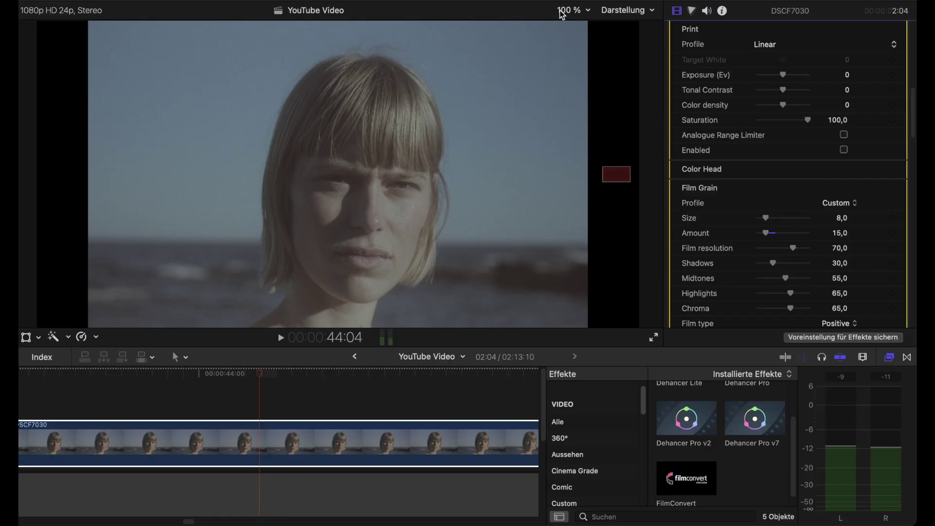
# - Return the viewer magnification to Fit
pyautogui.click(563, 15)
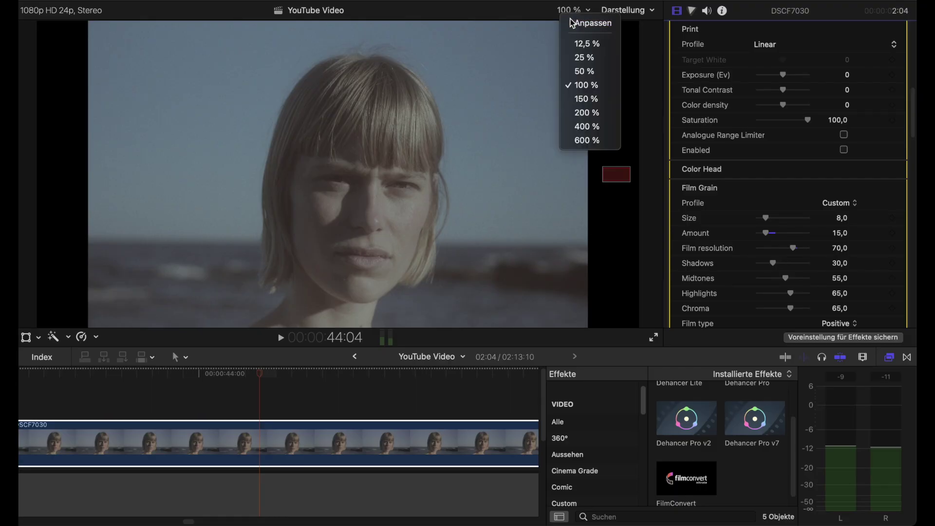
pyautogui.click(589, 23)
pyautogui.scroll(-10, 754, 169)
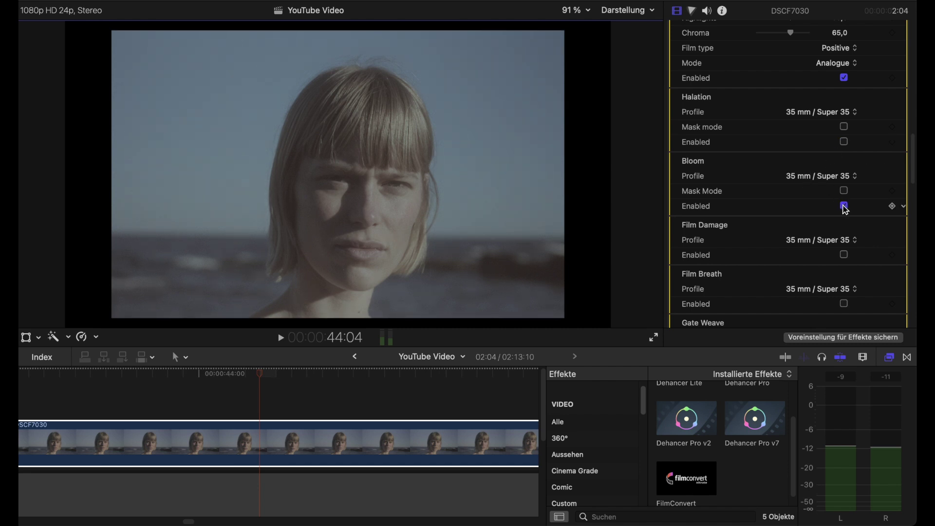
# - Adjust Bloom with stronger amplify strength and diffusion raised to 80
pyautogui.click(825, 177)
pyautogui.press('Escape')
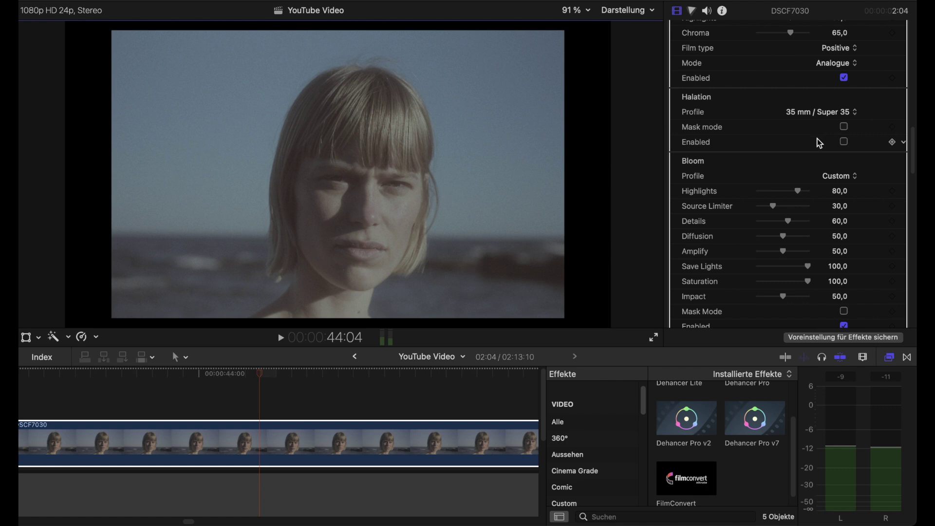
pyautogui.moveTo(799, 251); pyautogui.dragTo(802, 253)
pyautogui.click(795, 236)
pyautogui.scroll(-2, 828, 272)
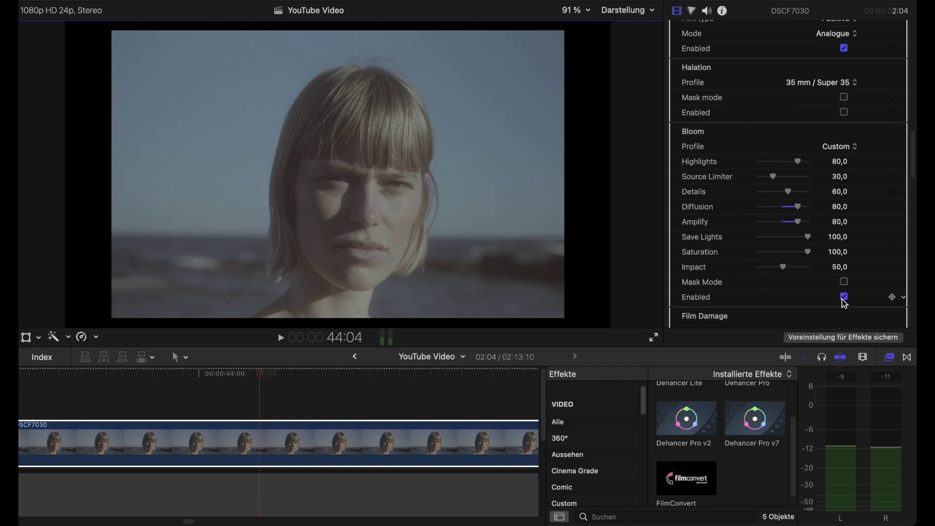
# - Toggle bloom off for comparison, then add a Color Wheels correction and open the Darstellung menu
pyautogui.click(844, 297)
pyautogui.click(694, 10)
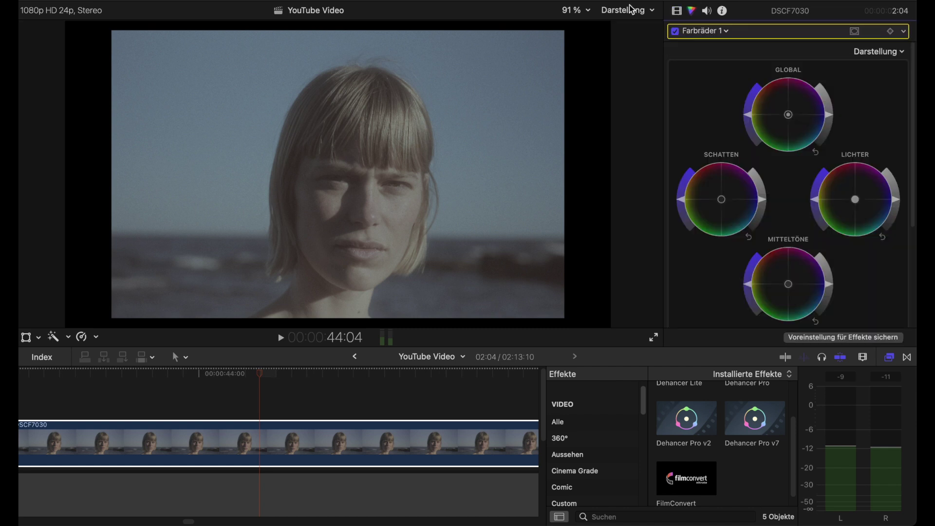
pyautogui.click(629, 10)
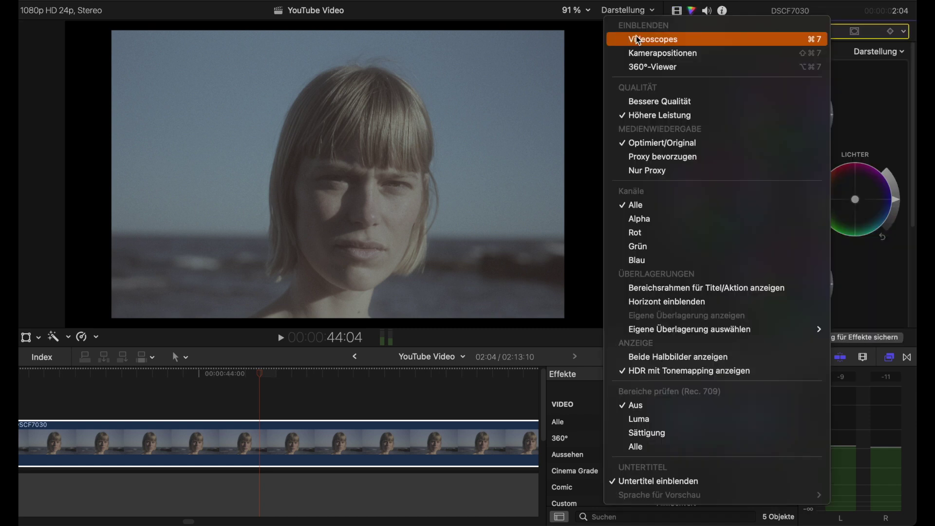
# - Show the RGB waveform scopes and raise the Lichter wheel brightness so peaks reach about 55
pyautogui.click(643, 35)
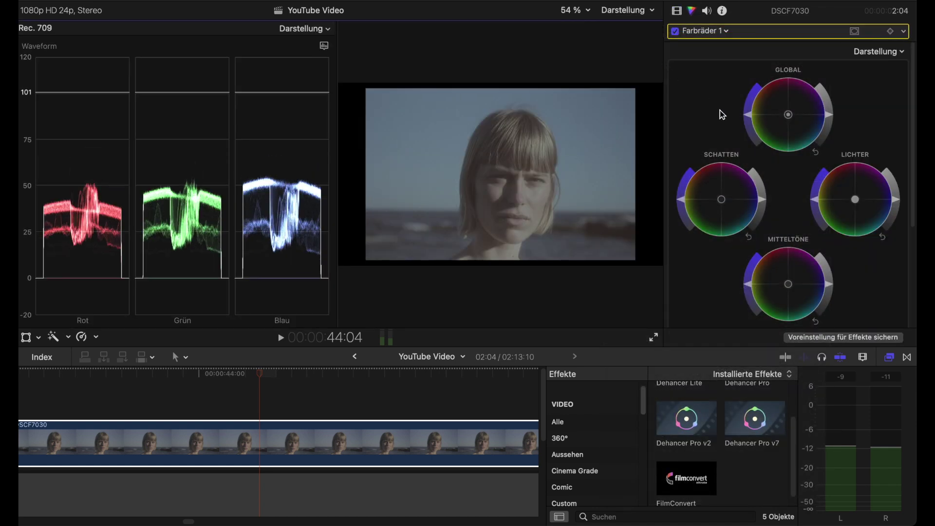
pyautogui.moveTo(896, 198); pyautogui.dragTo(897, 188)
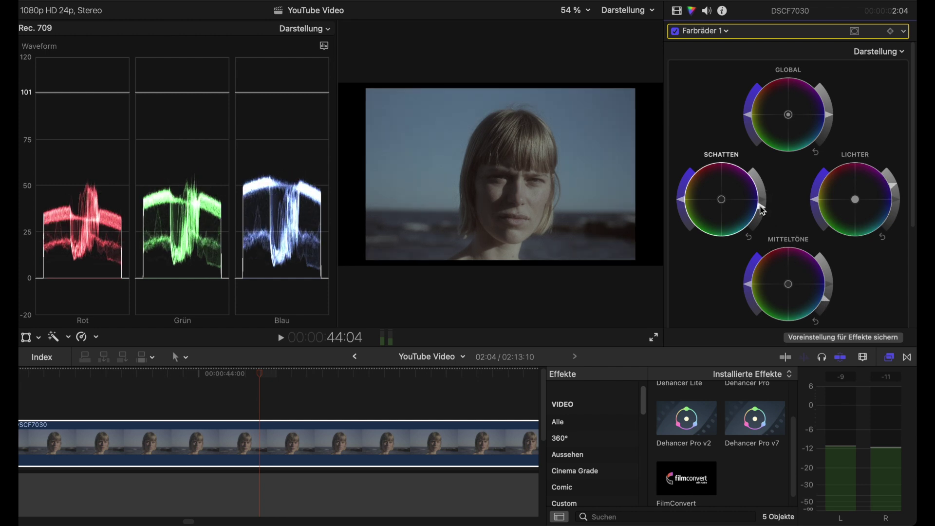
pyautogui.click(637, 12)
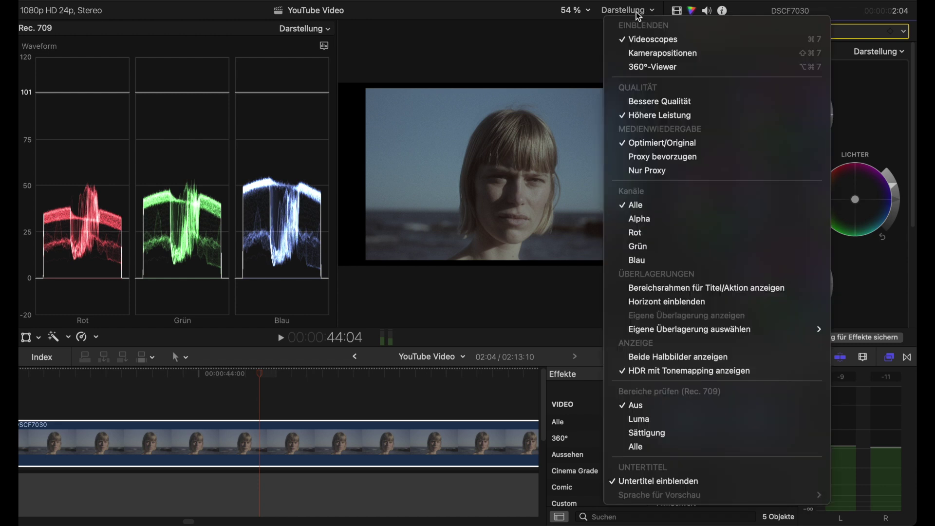
pyautogui.click(642, 15)
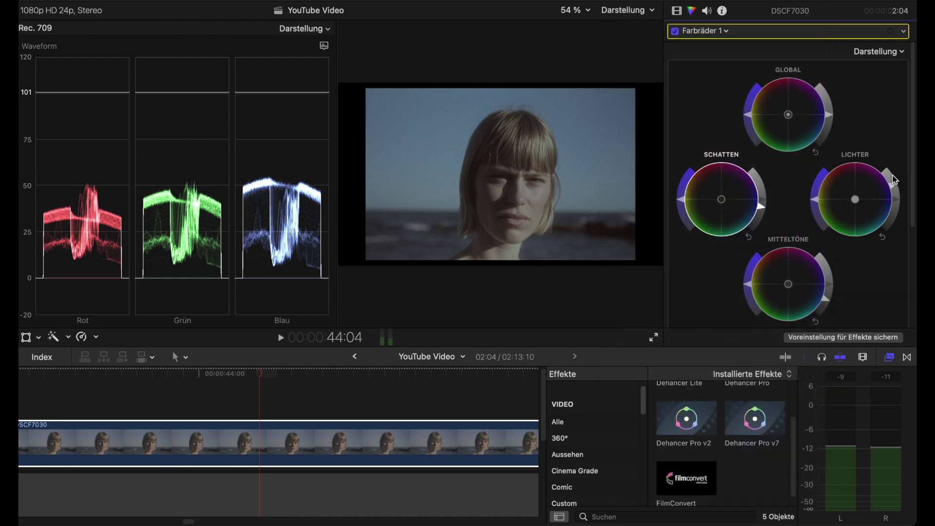
pyautogui.moveTo(896, 182)
pyautogui.mouseDown()
pyautogui.moveTo(886, 176)
pyautogui.moveTo(893, 180)
pyautogui.mouseUp()
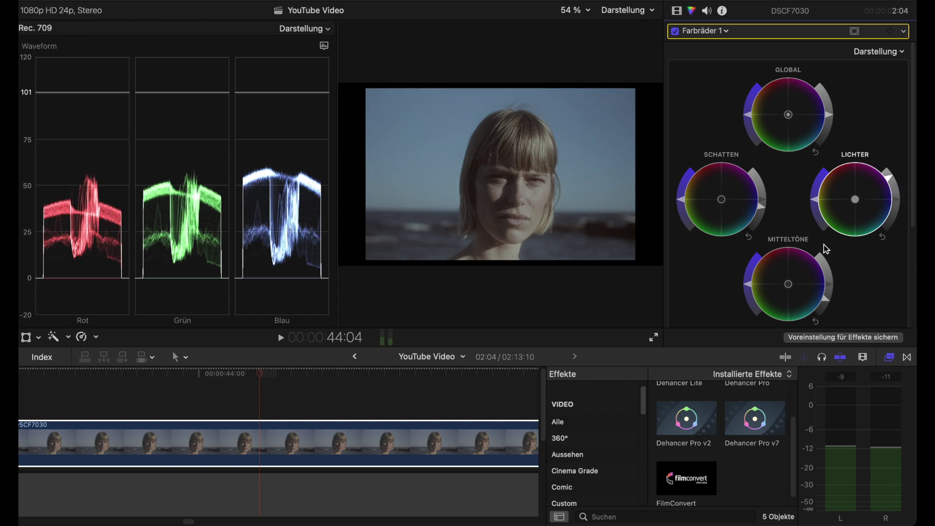
# - Hide the scopes, drag Schatten toward cyan and Lichter toward orange, and lift Lichter brightness
pyautogui.click(612, 9)
pyautogui.click(631, 38)
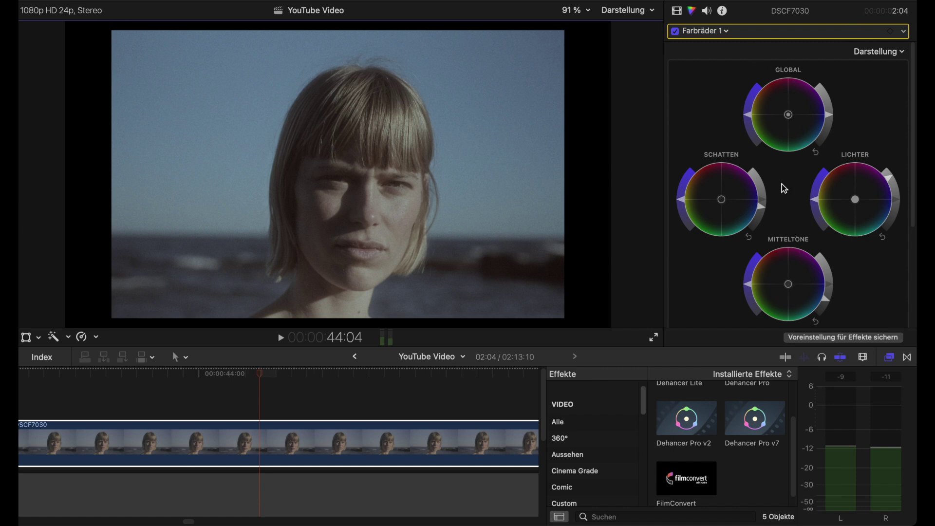
pyautogui.moveTo(726, 201); pyautogui.dragTo(739, 223)
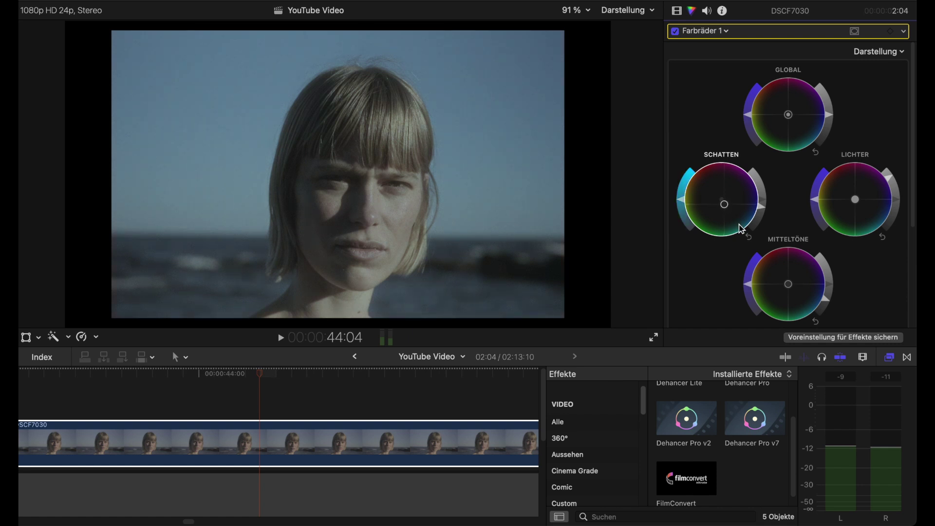
pyautogui.moveTo(859, 202); pyautogui.dragTo(833, 172)
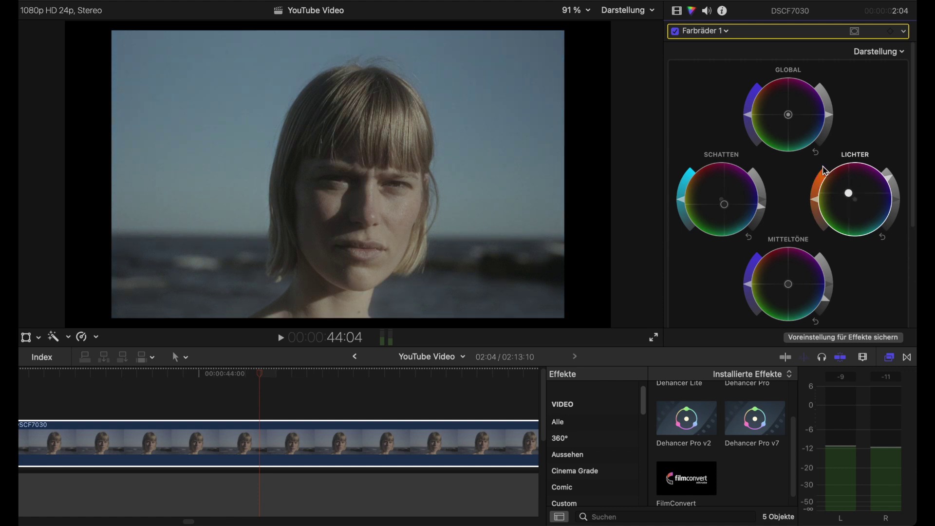
pyautogui.moveTo(820, 196); pyautogui.dragTo(820, 187)
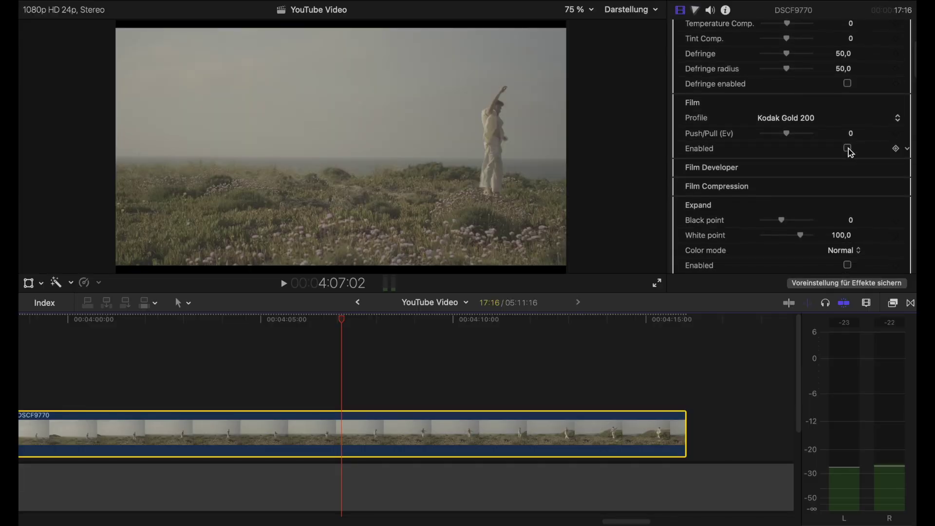
# - Tick Enabled in the Dehancer Film section to apply Kodak Gold 200 to the meadow clip
pyautogui.click(847, 149)
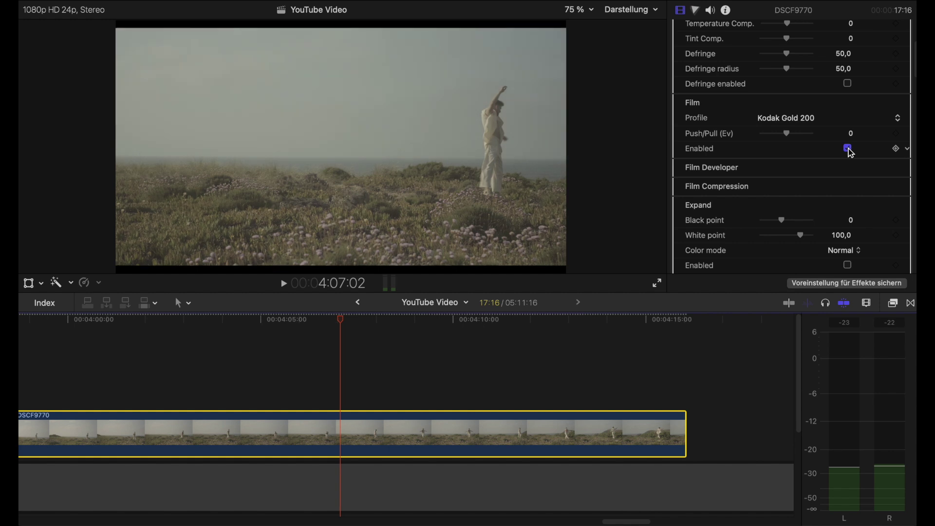
pyautogui.scroll(-18, 818, 180)
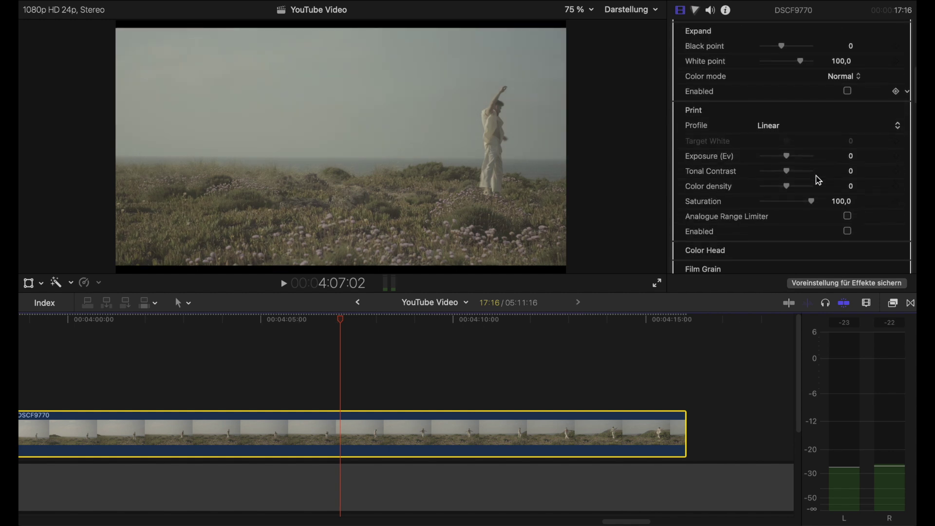
pyautogui.scroll(-3, 818, 180)
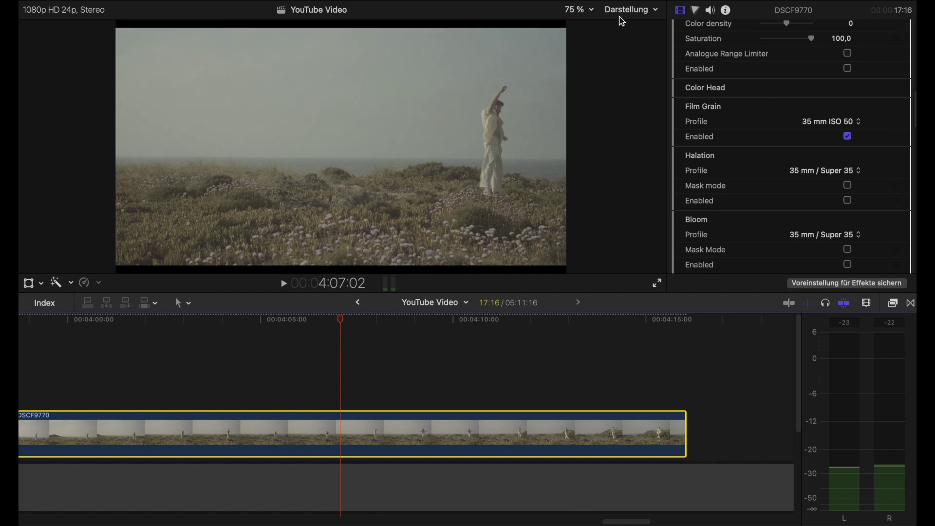
pyautogui.click(591, 12)
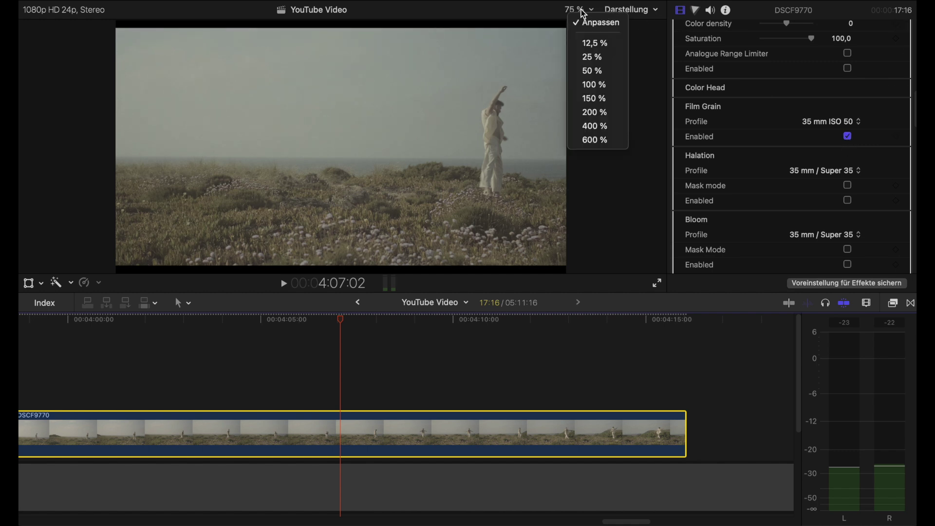
pyautogui.click(605, 111)
pyautogui.moveTo(649, 148); pyautogui.dragTo(662, 147)
pyautogui.click(840, 122)
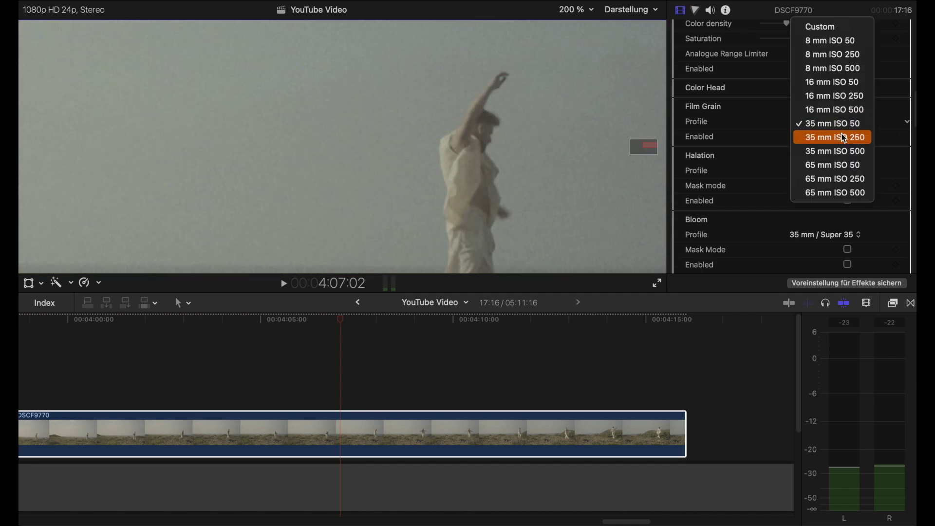
pyautogui.click(843, 137)
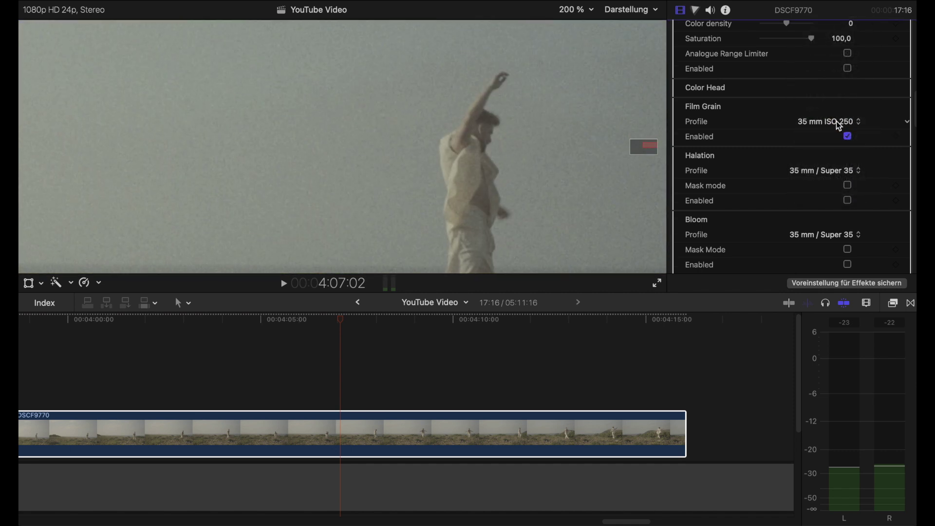
pyautogui.click(844, 122)
pyautogui.click(839, 138)
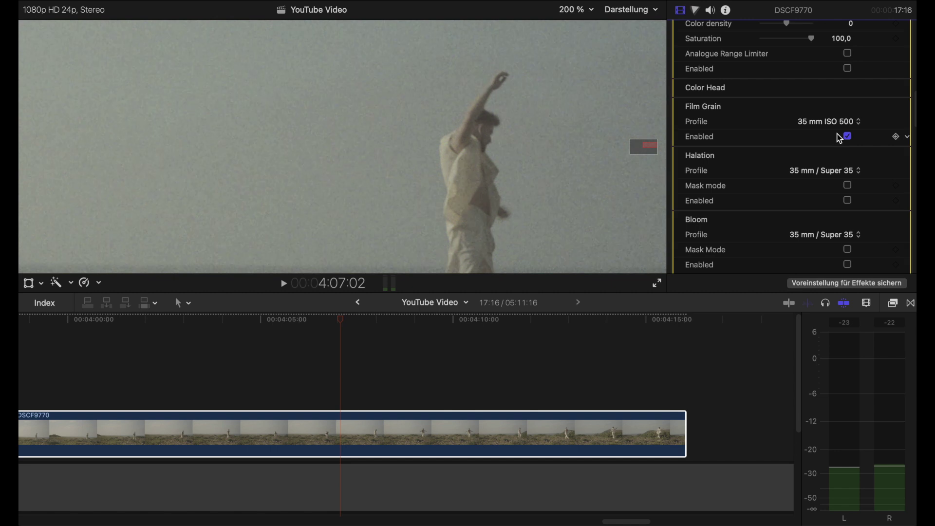
pyautogui.click(823, 122)
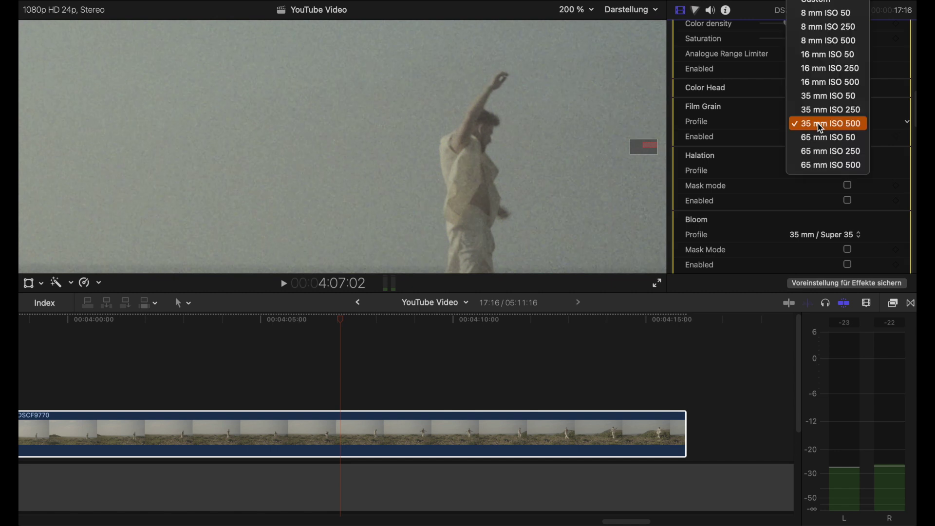
pyautogui.click(816, 94)
pyautogui.click(588, 12)
pyautogui.click(590, 21)
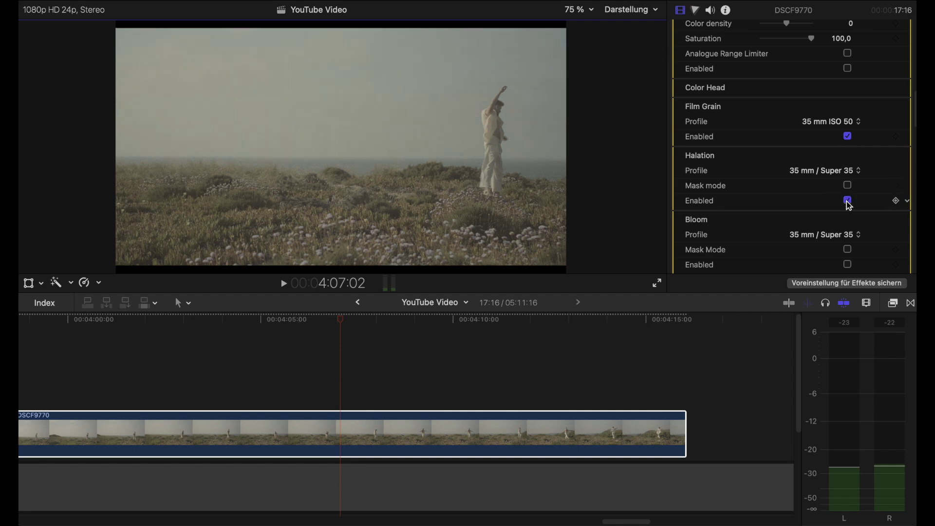
# - Enable Halation, inspect the dancer at 200% zoom, then return the viewer to Anpassen (Fit)
pyautogui.click(847, 200)
pyautogui.click(597, 11)
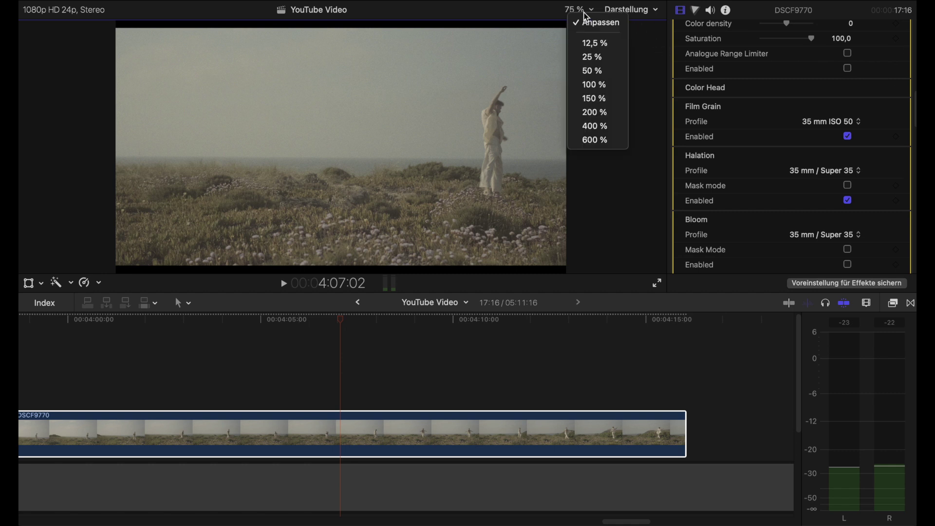
pyautogui.click(620, 112)
pyautogui.moveTo(644, 147); pyautogui.dragTo(646, 145)
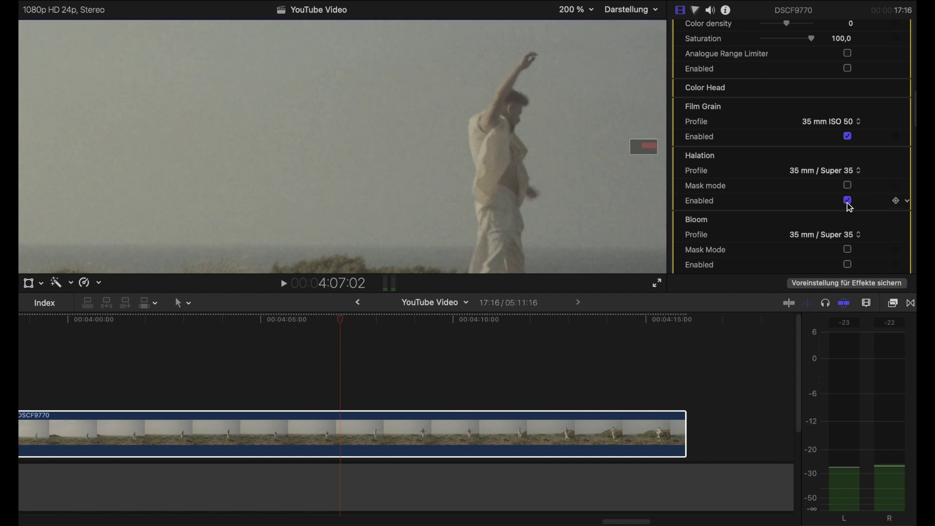
pyautogui.click(561, 10)
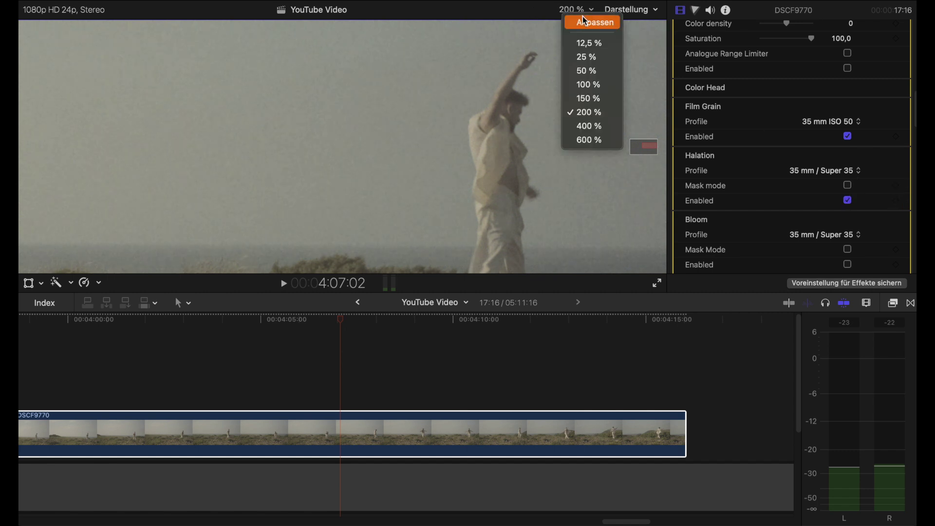
pyautogui.click(587, 20)
pyautogui.scroll(-5, 789, 146)
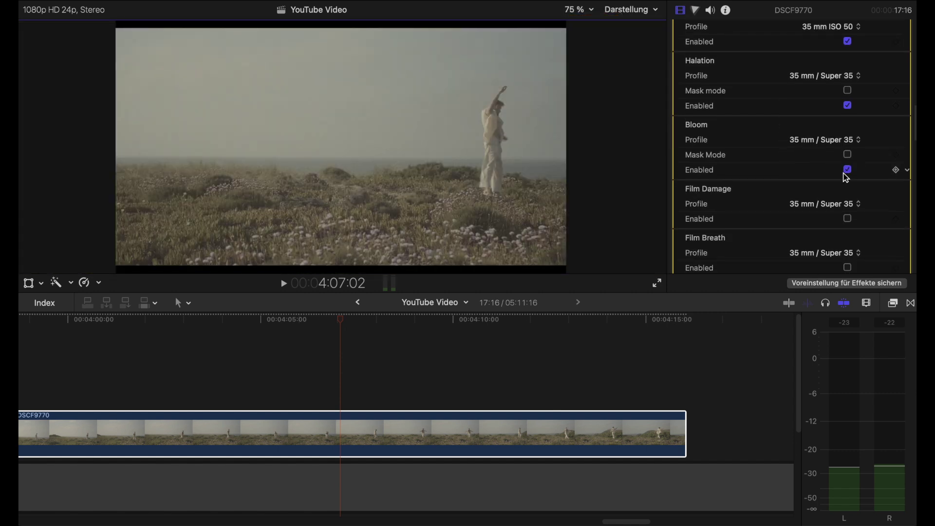
# - Try the 16 mm / Super 16 profile in the Bloom profile list
pyautogui.click(831, 140)
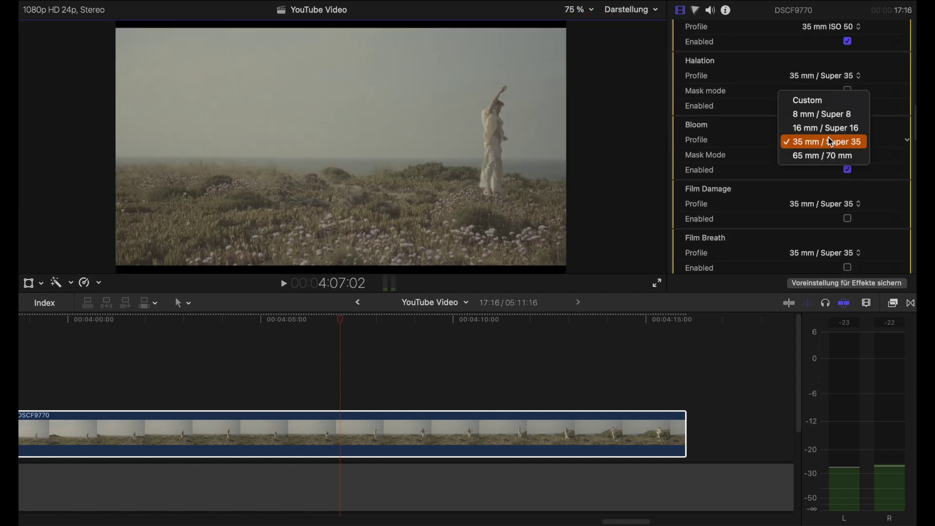
pyautogui.click(830, 129)
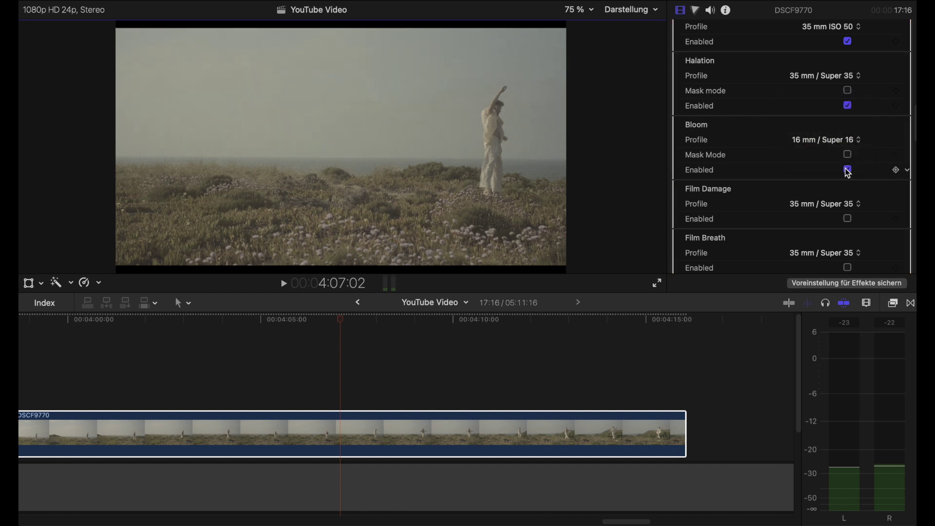
pyautogui.scroll(-4, 808, 142)
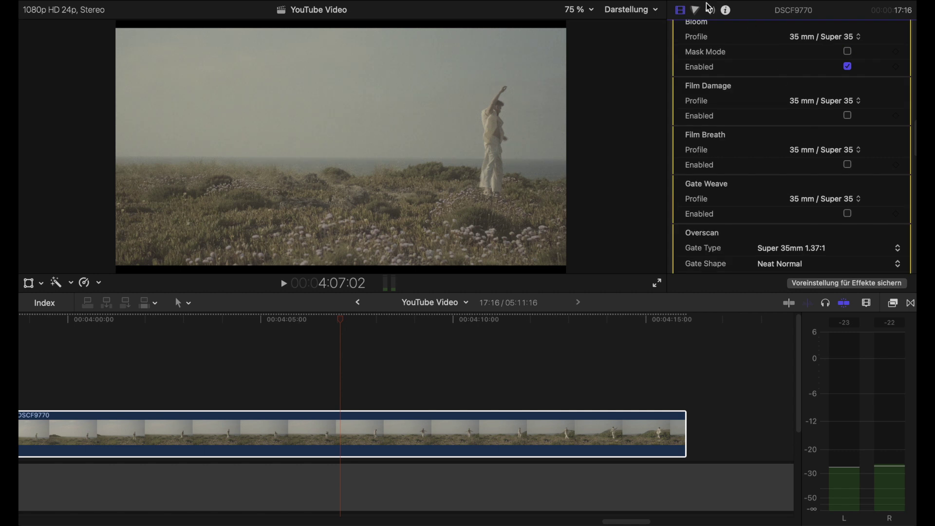
# - Enable the Farbräder 1 colour wheels correction in the meadow dancer clip's Color inspector
pyautogui.click(695, 10)
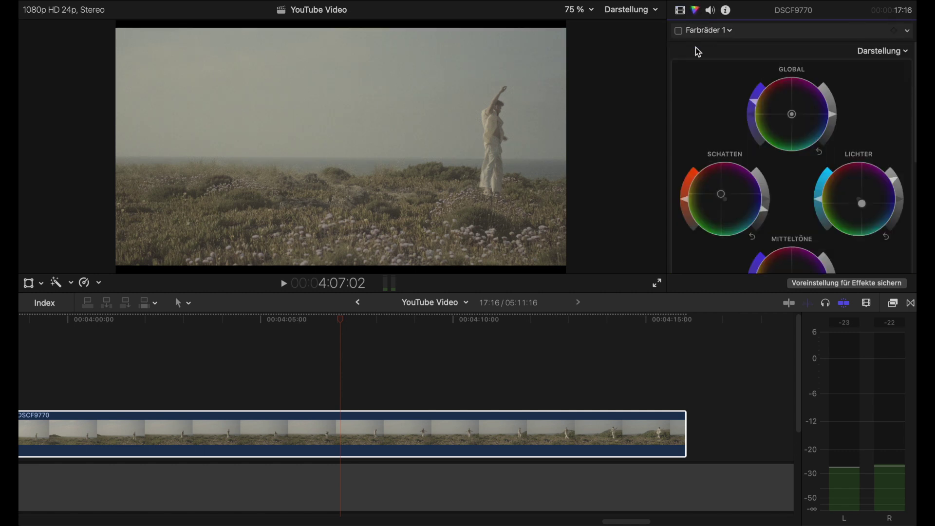
pyautogui.scroll(-2, 698, 51)
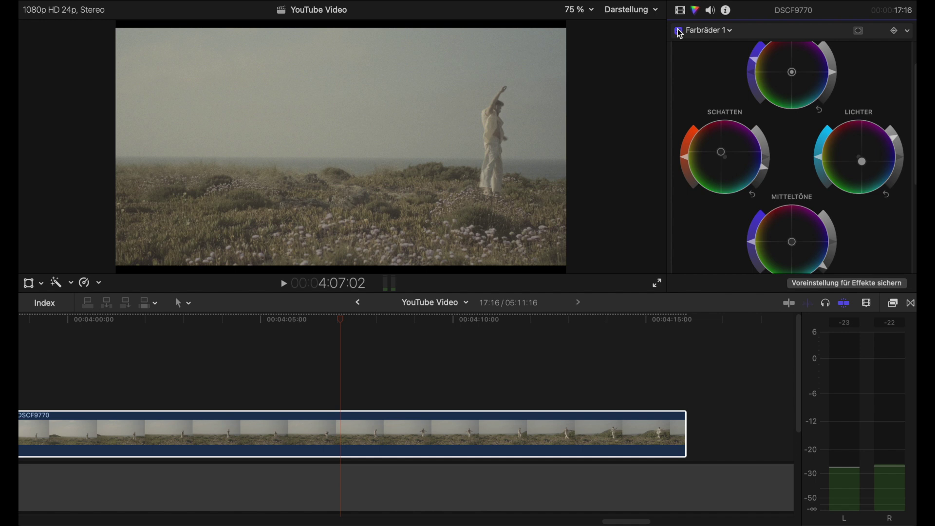
pyautogui.click(680, 31)
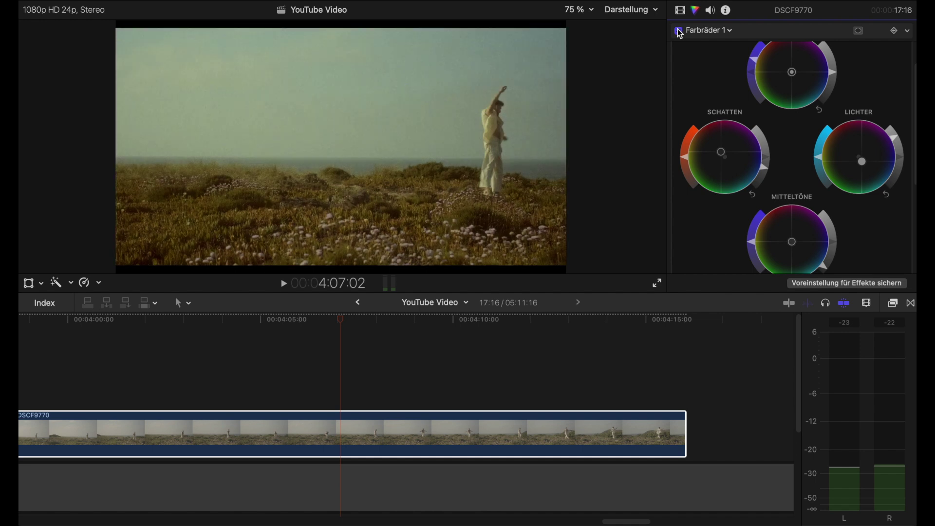
pyautogui.click(756, 63)
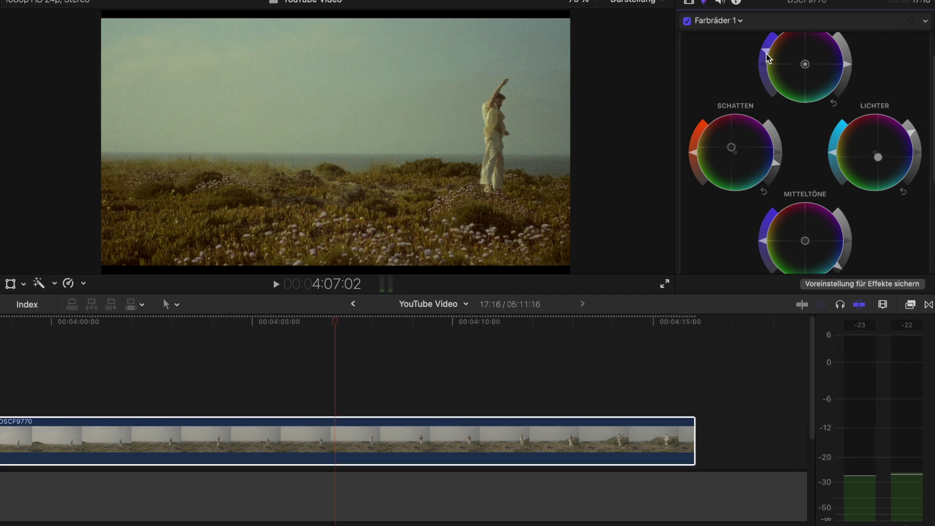
pyautogui.click(775, 171)
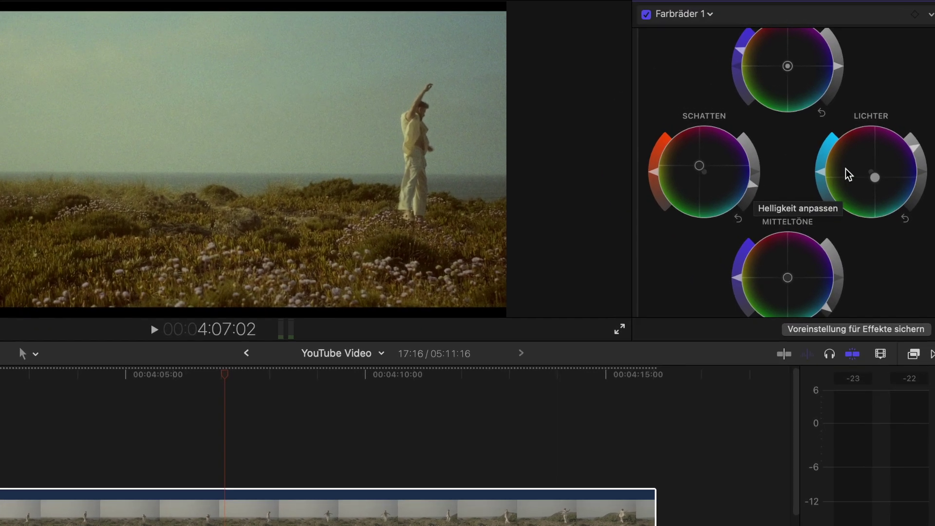